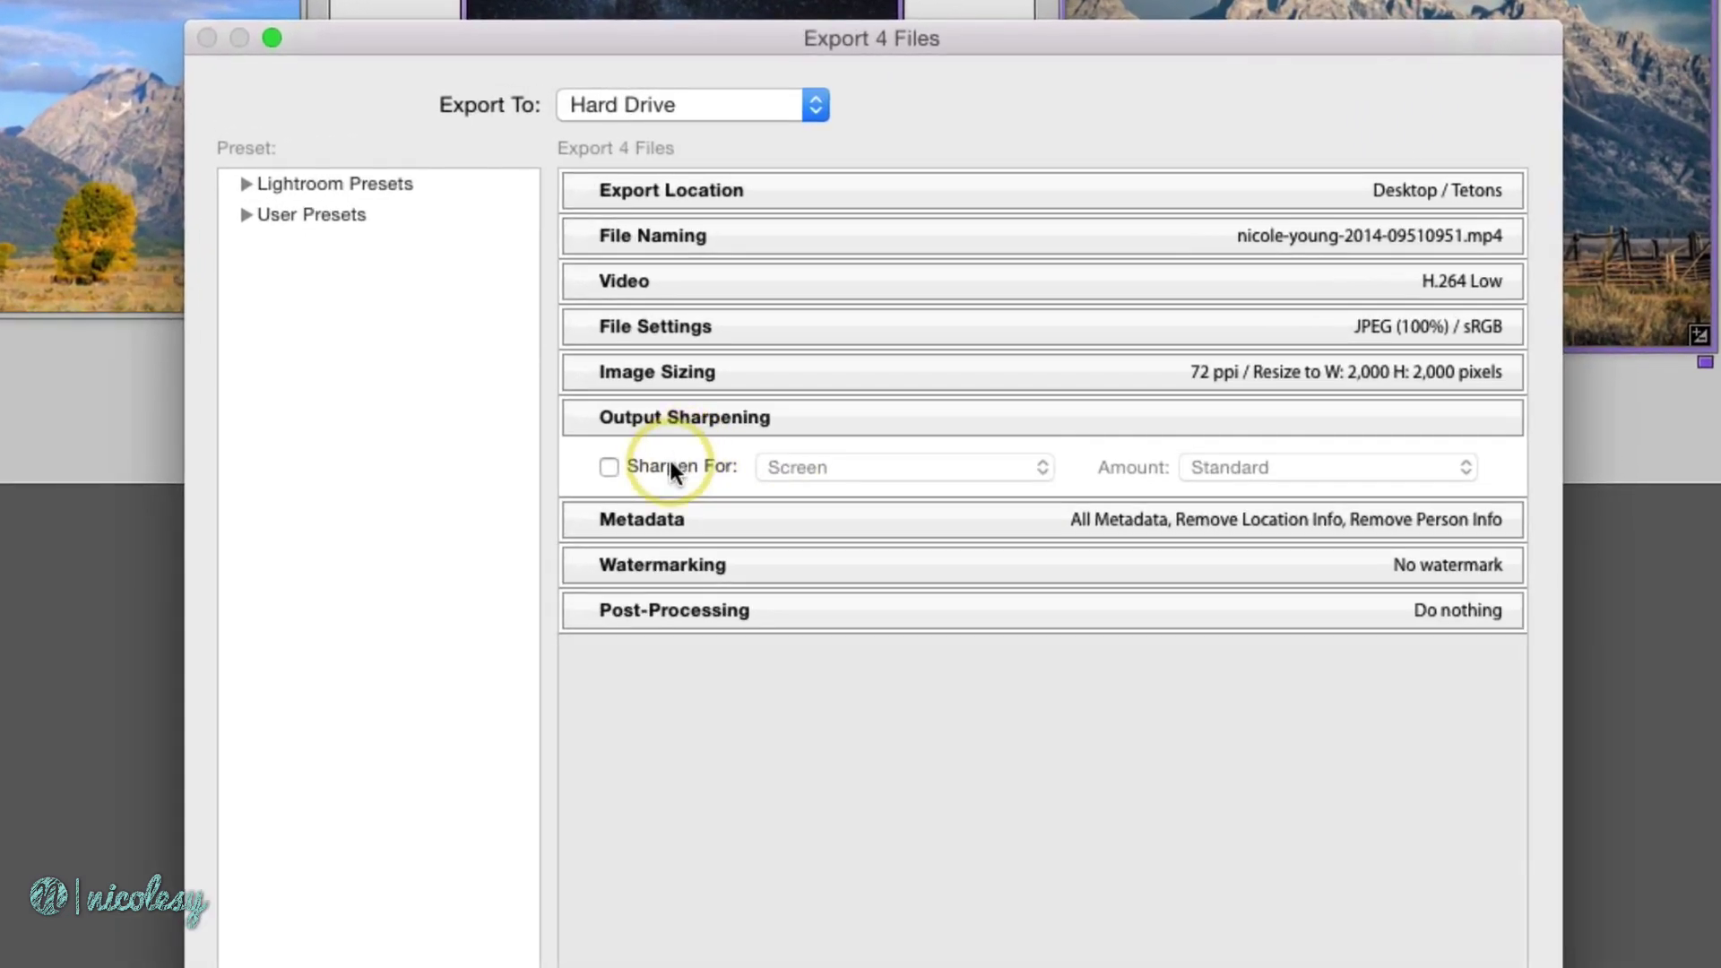
# - Enable Sharpen For with Screen target and Standard amount, then expand the Metadata panel
pyautogui.click(693, 364)
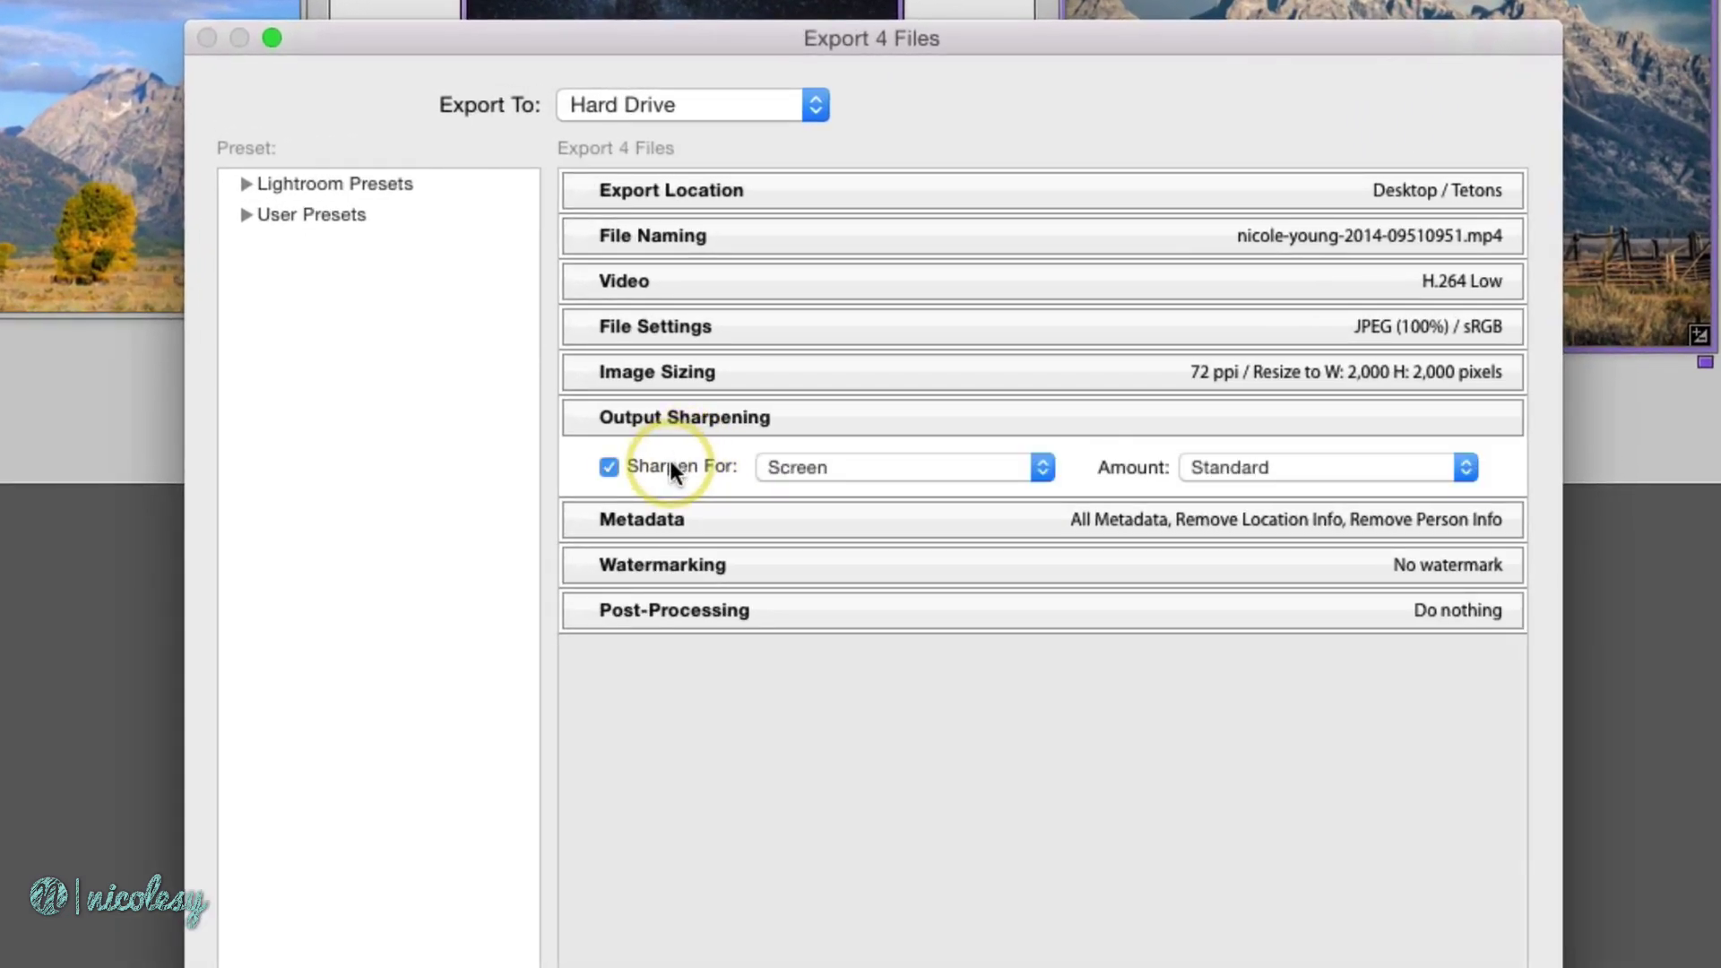
pyautogui.click(1038, 461)
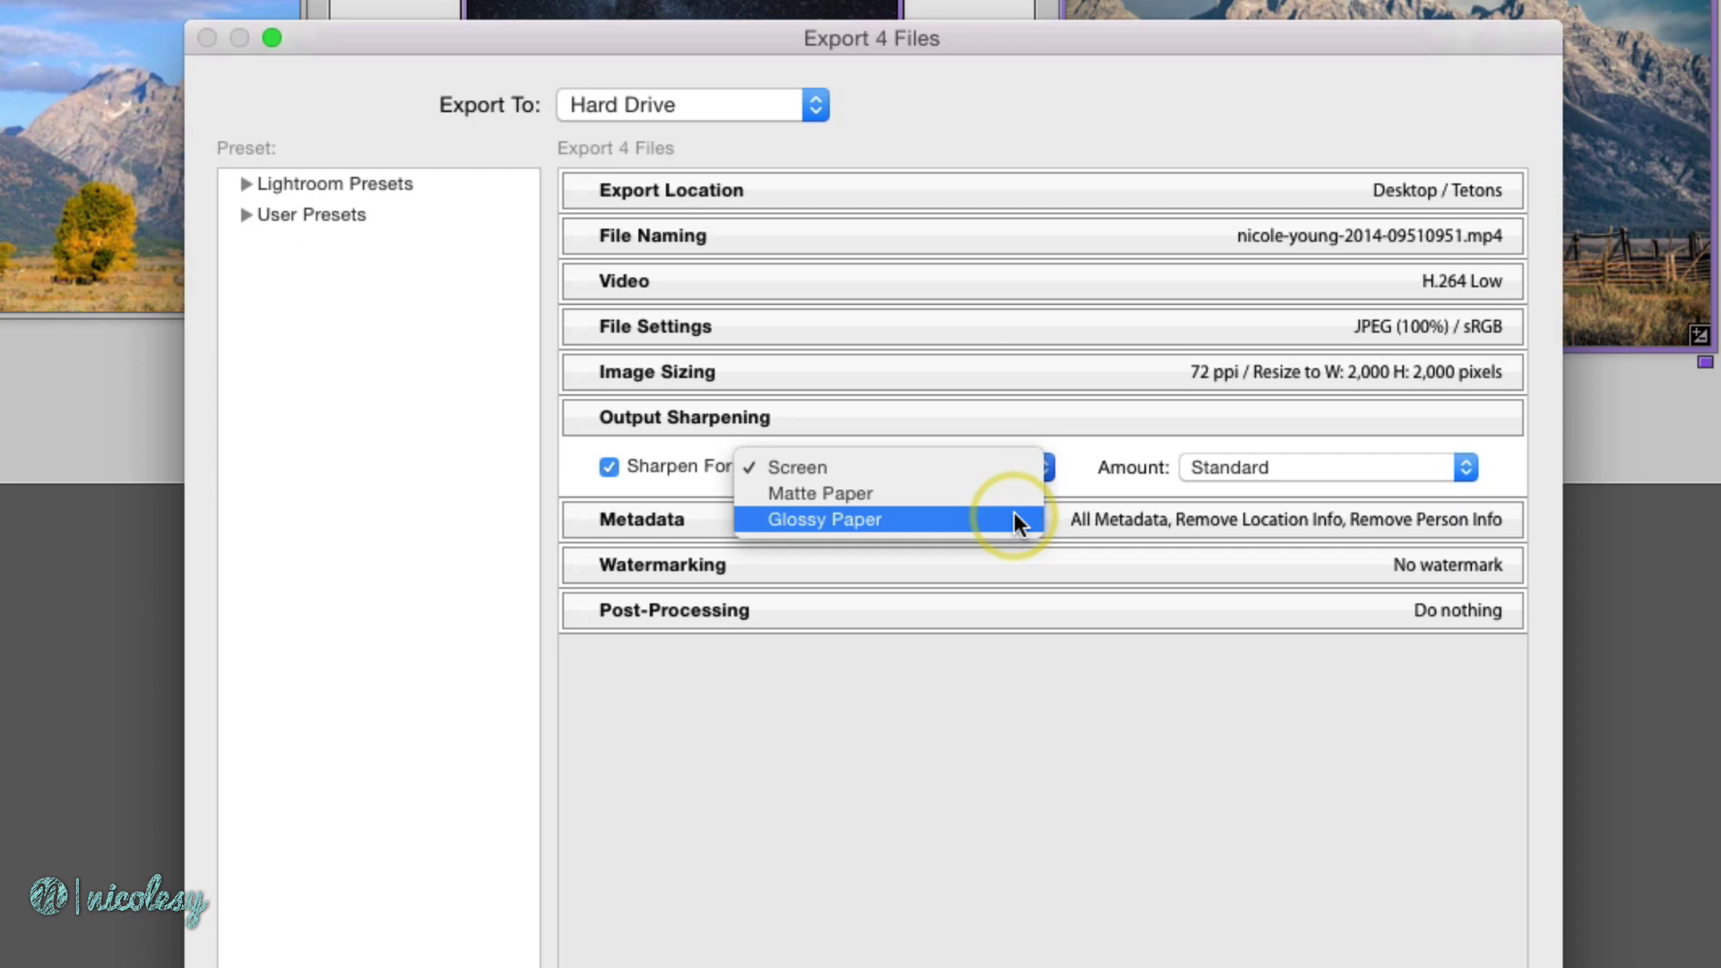
pyautogui.click(1075, 459)
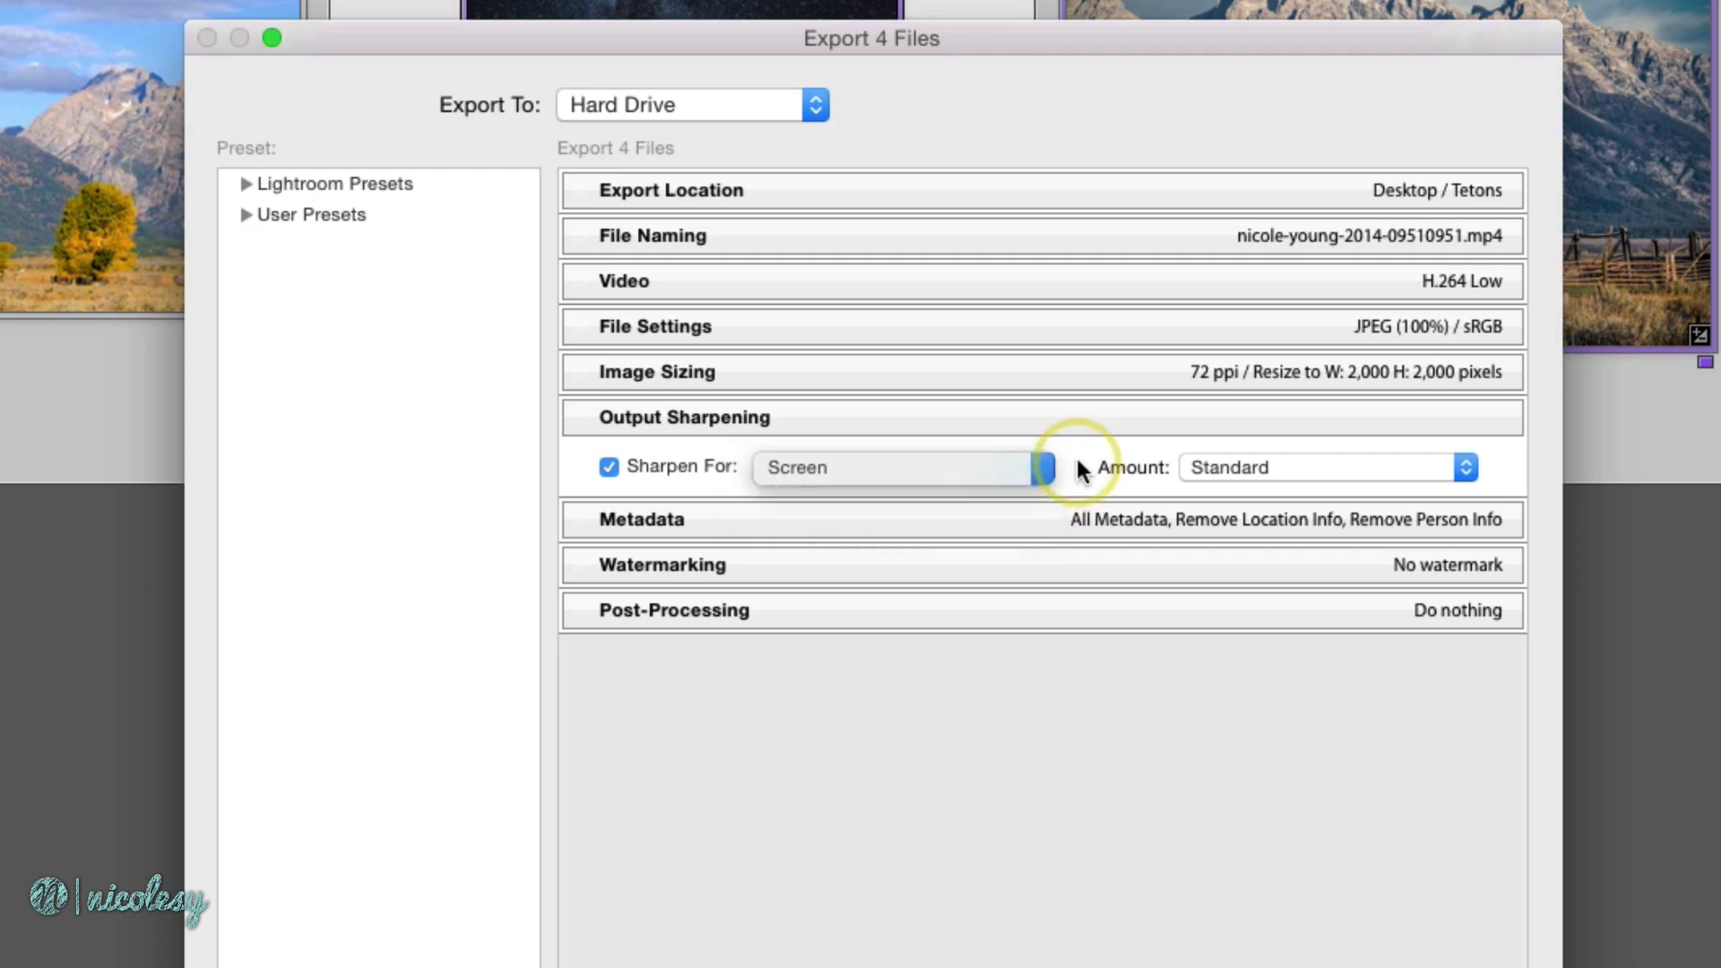
pyautogui.click(1467, 466)
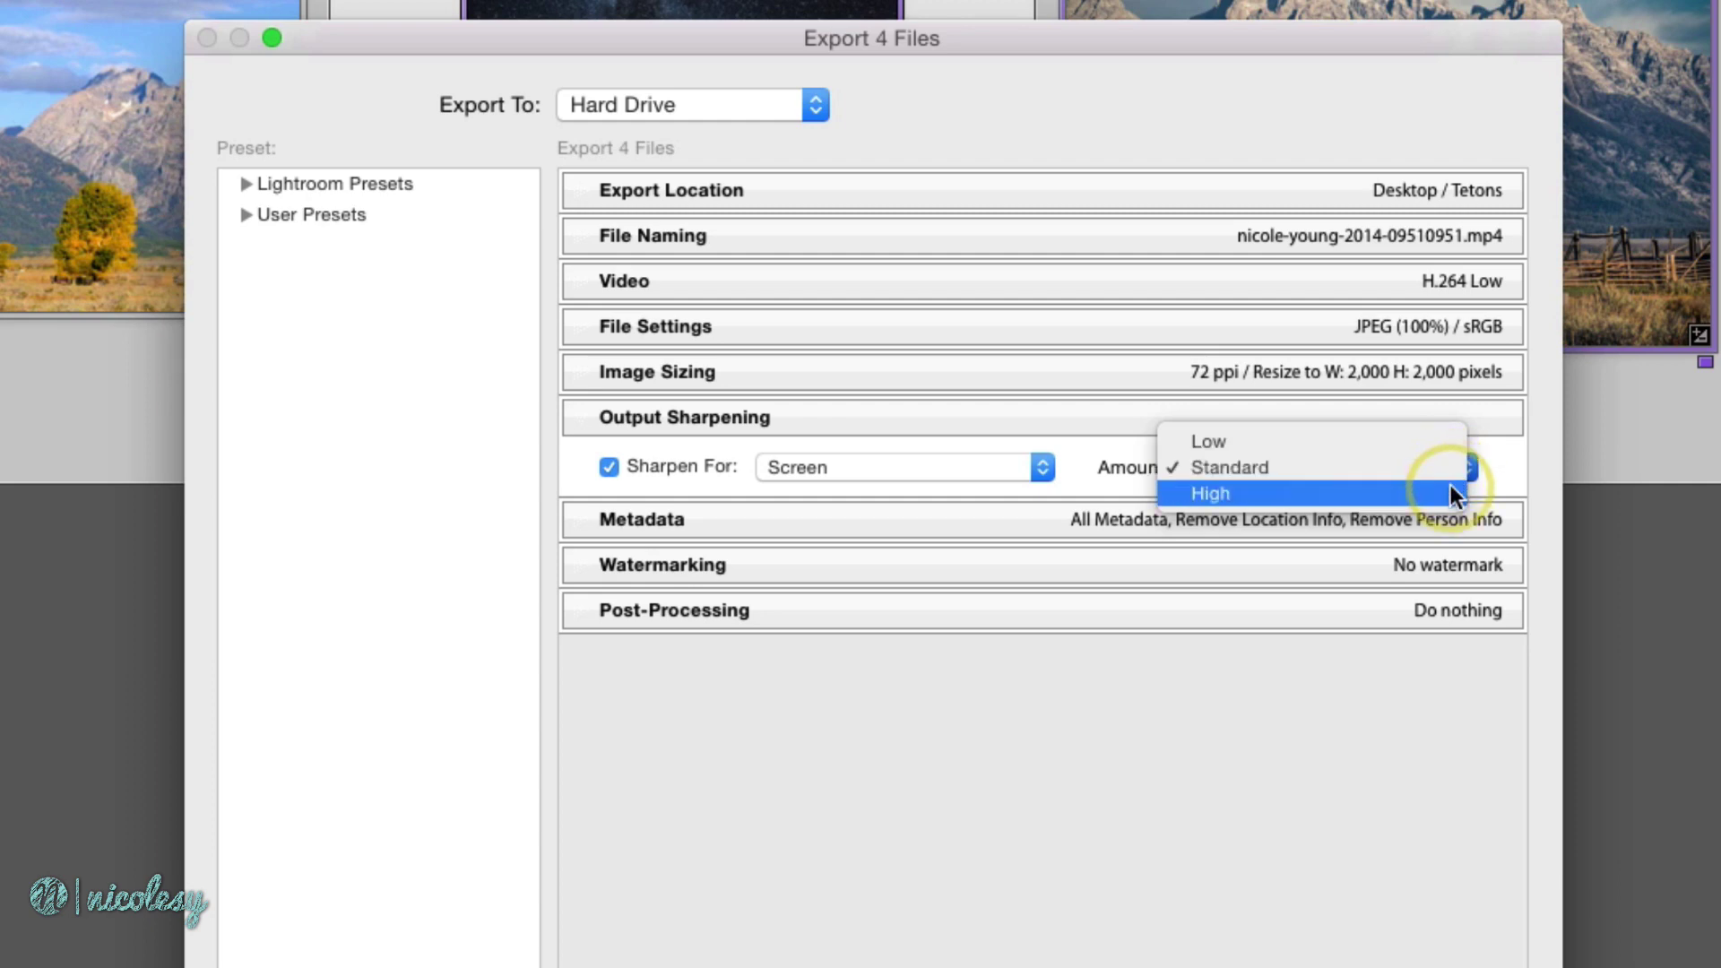
pyautogui.click(1452, 470)
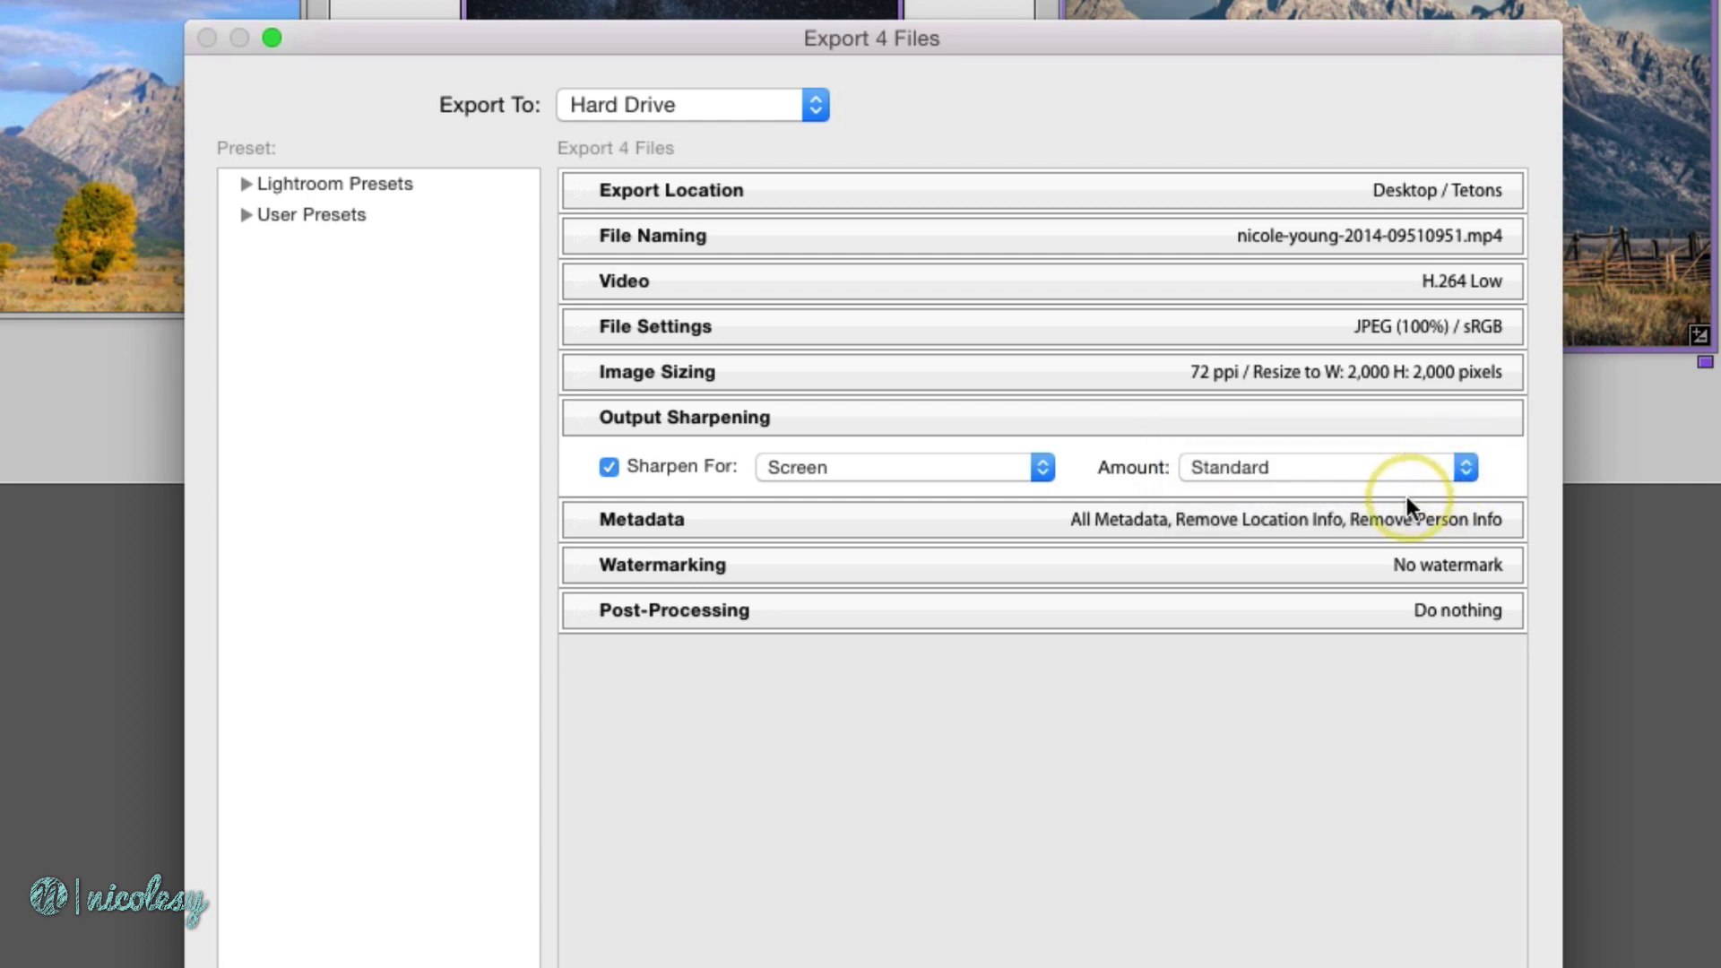
pyautogui.click(1386, 519)
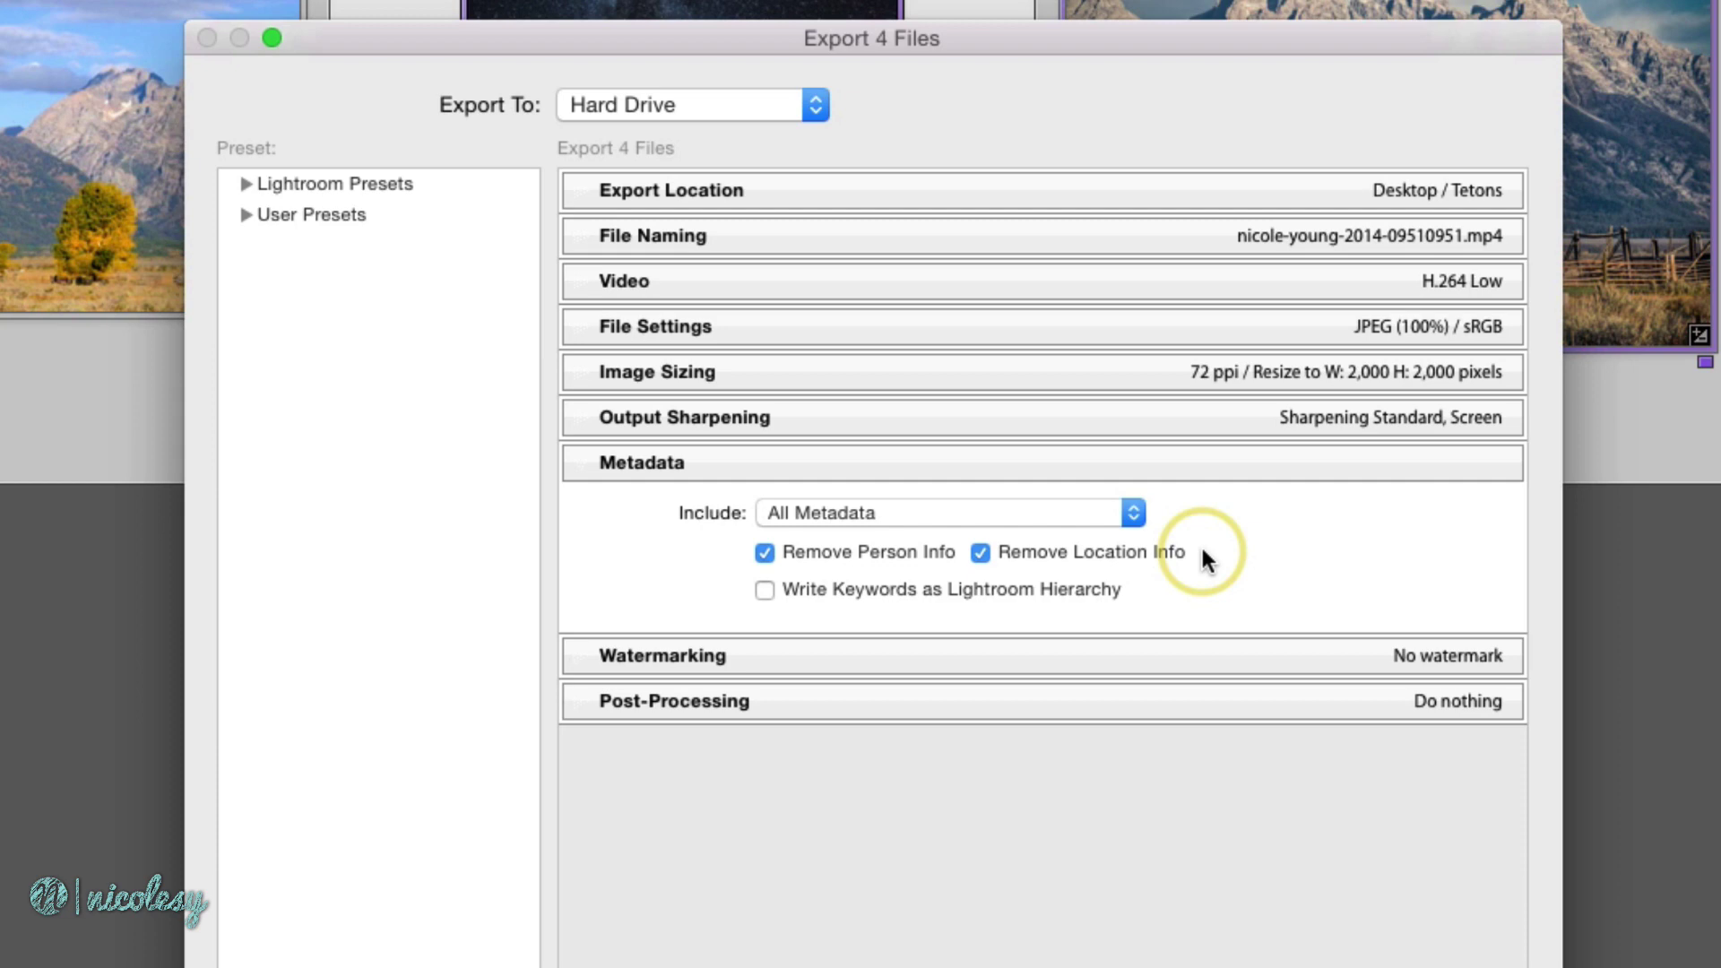
# - Set the Metadata panel's Include option to Copyright Only
pyautogui.click(1131, 512)
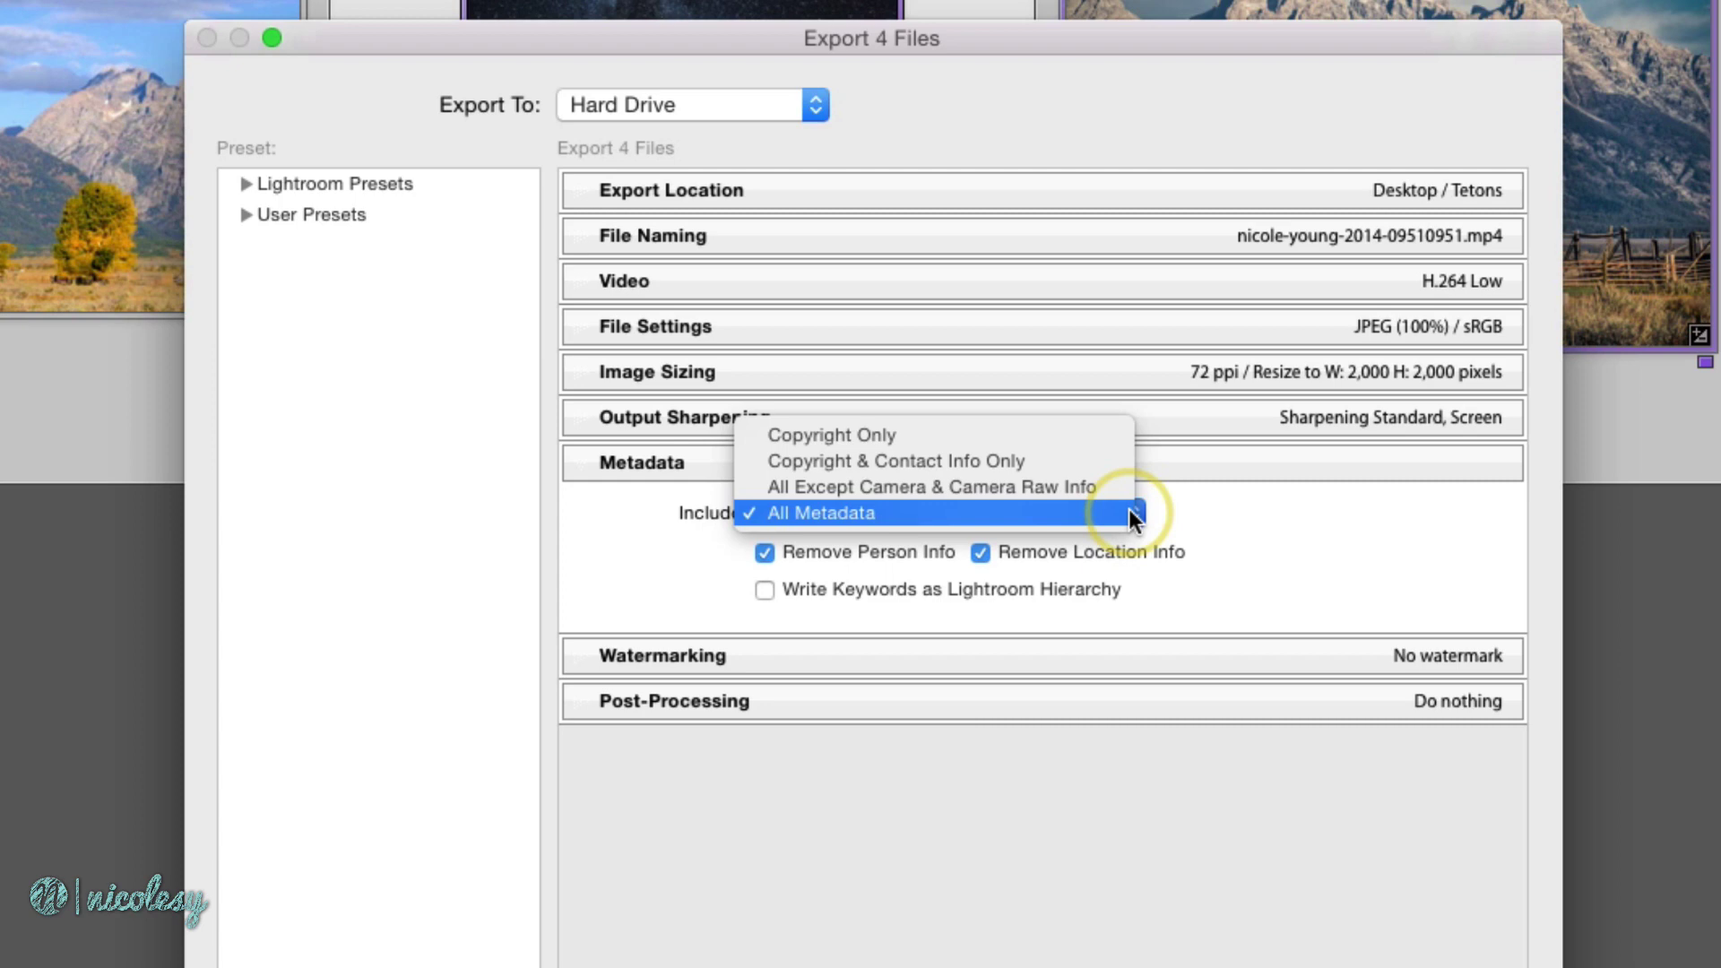
pyautogui.click(1070, 438)
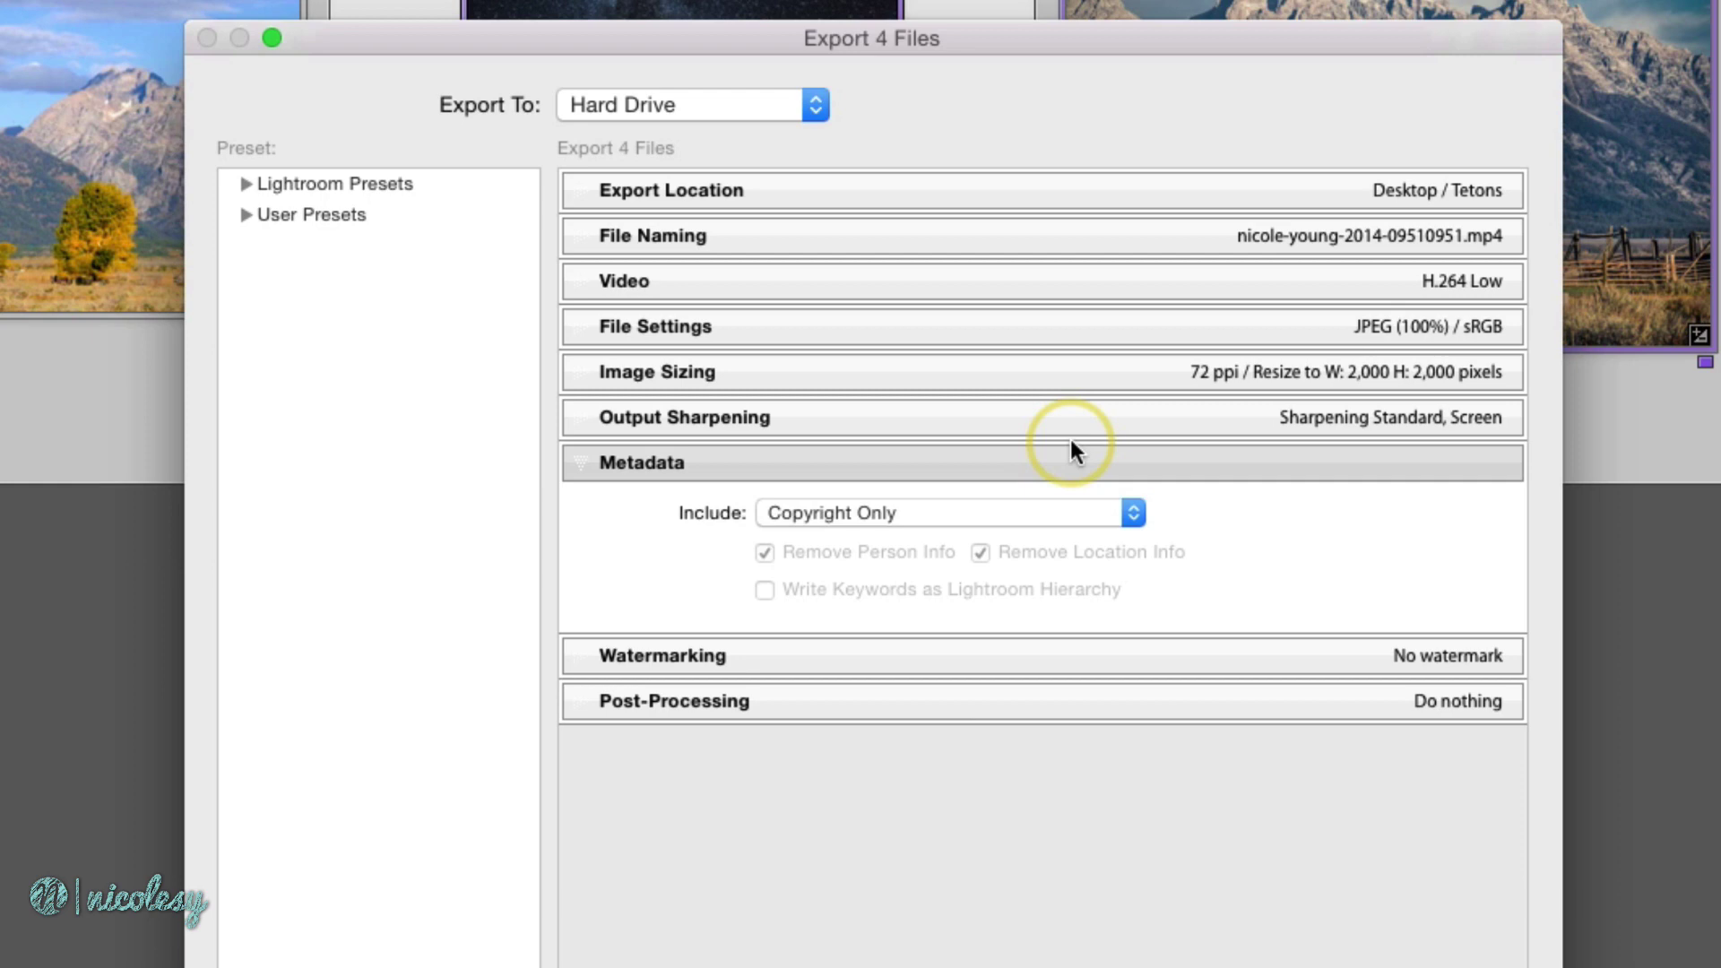